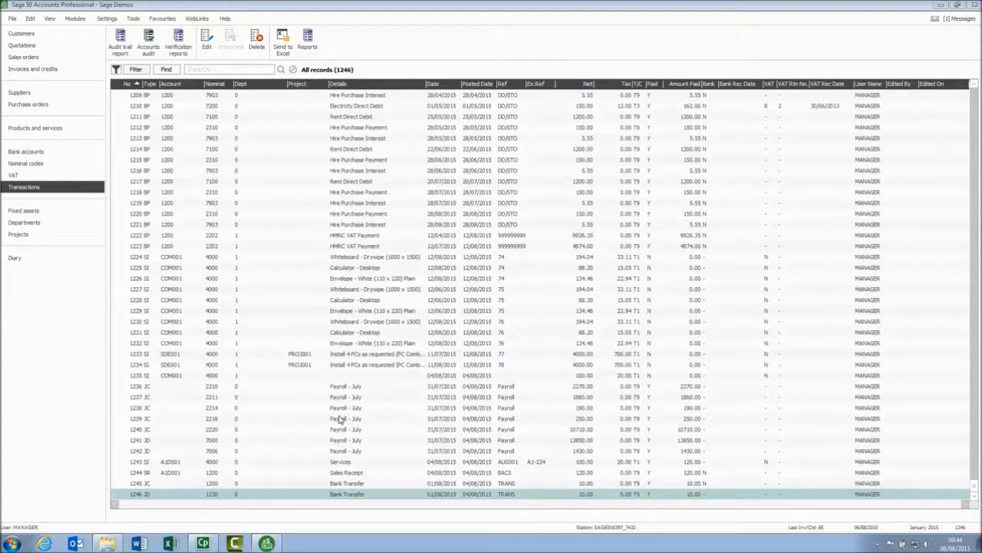
# - Delete the whole Payroll - July journal entry, transactions 1236 to 1242, and select its first line in the transactions list
pyautogui.click(343, 409)
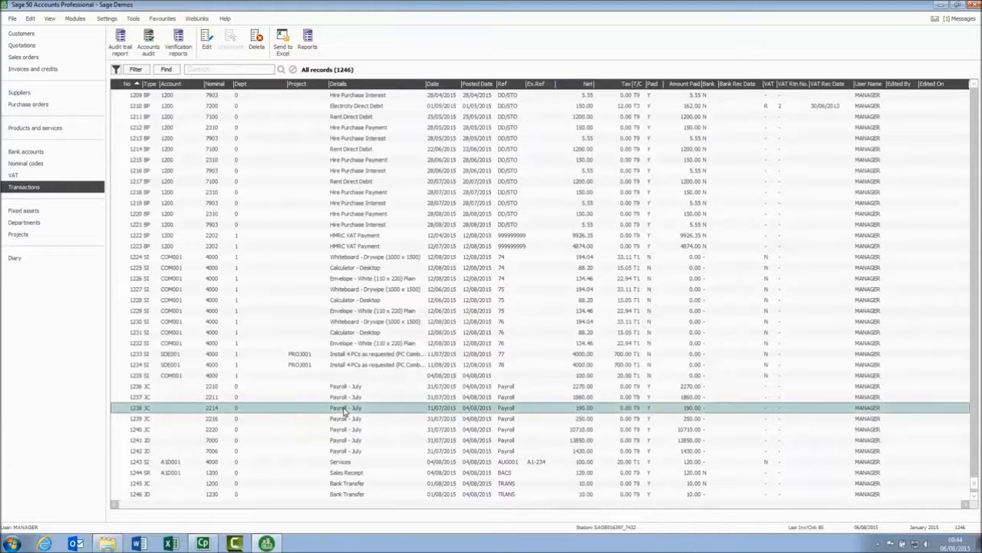
pyautogui.click(258, 40)
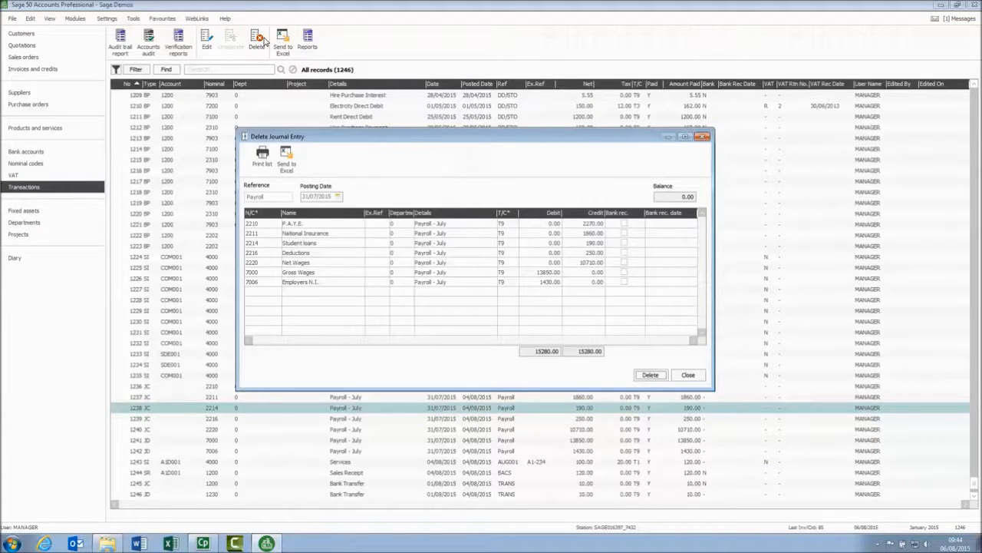
pyautogui.click(651, 375)
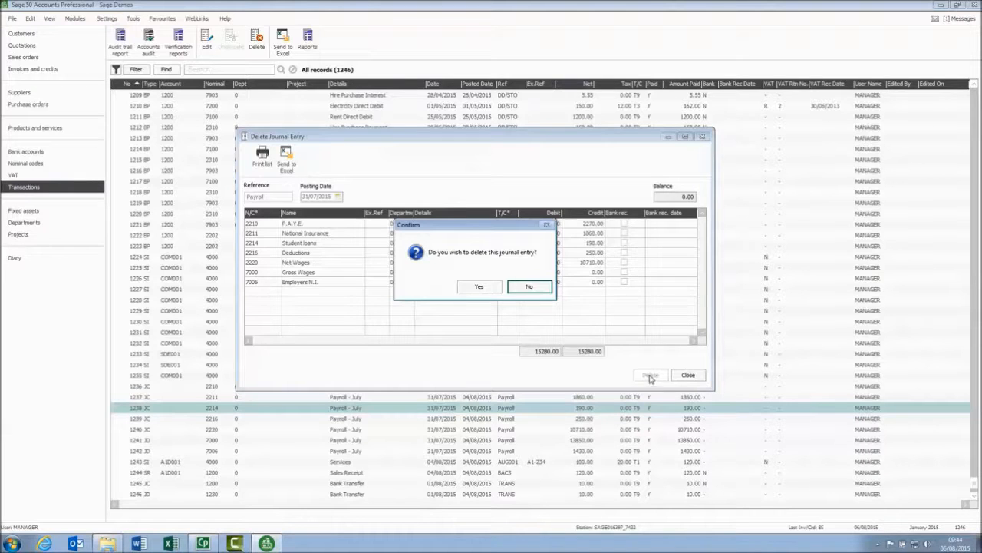
pyautogui.click(481, 288)
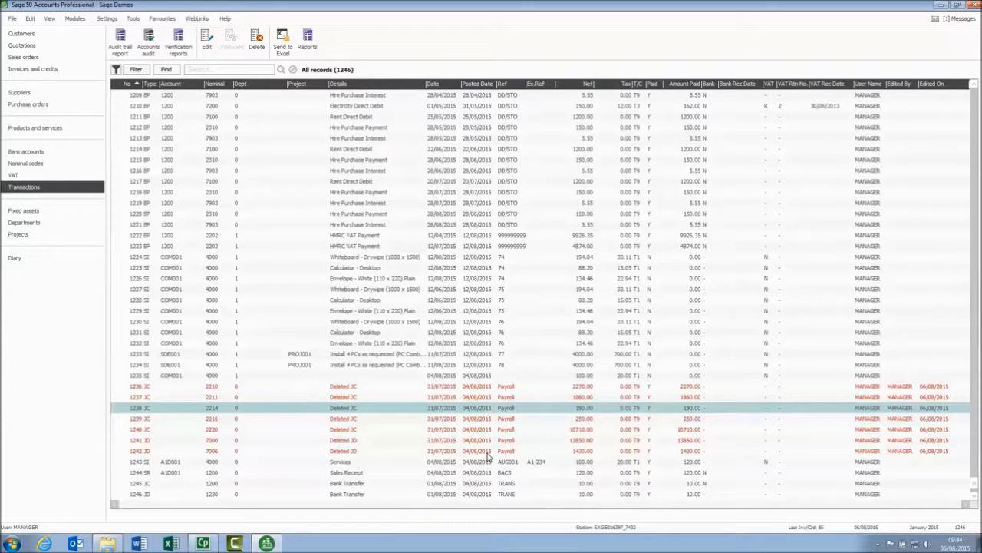
pyautogui.click(227, 392)
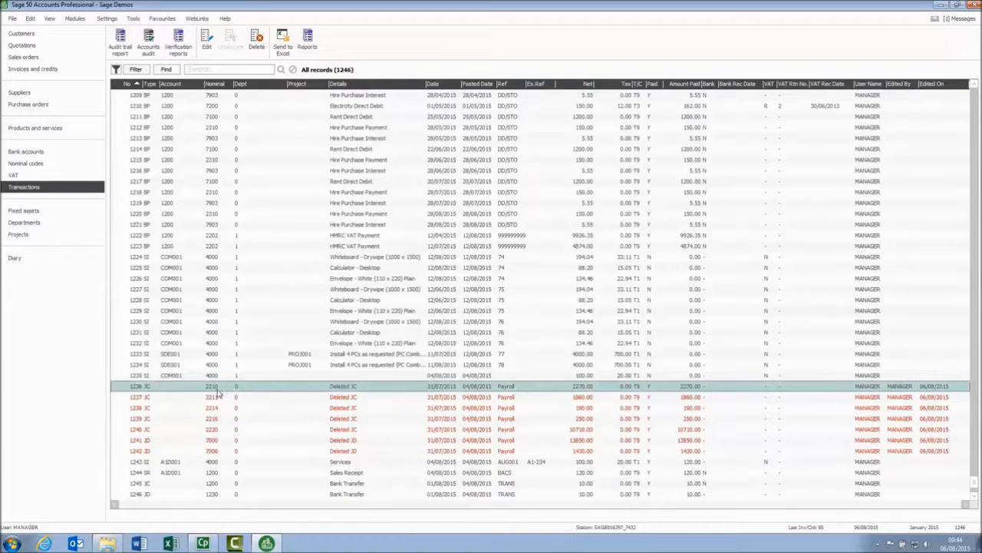
# - Review the activity of the P.A.Y.E. nominal code 2210 for the deleted payroll journal line
pyautogui.click(21, 165)
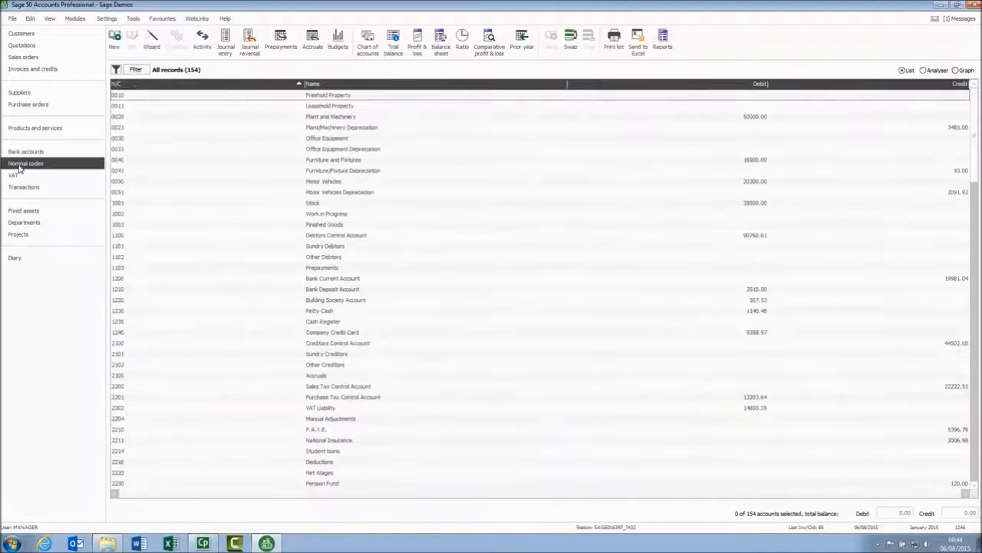
pyautogui.click(151, 430)
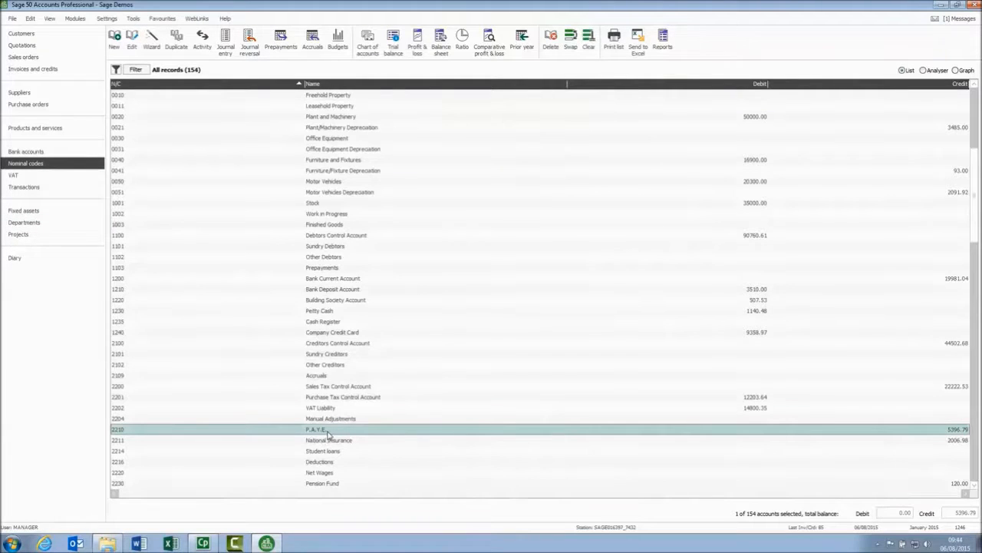
pyautogui.click(203, 40)
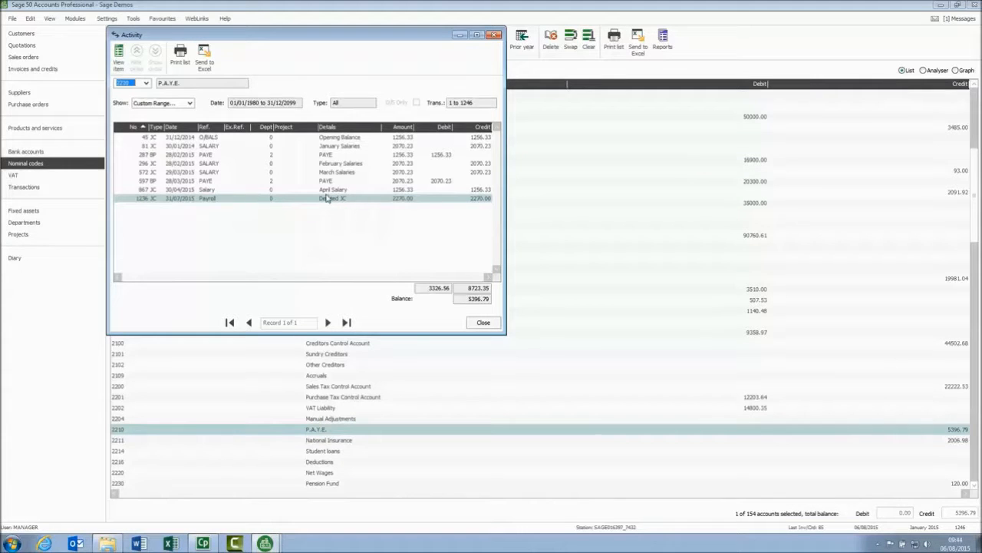
pyautogui.click(325, 190)
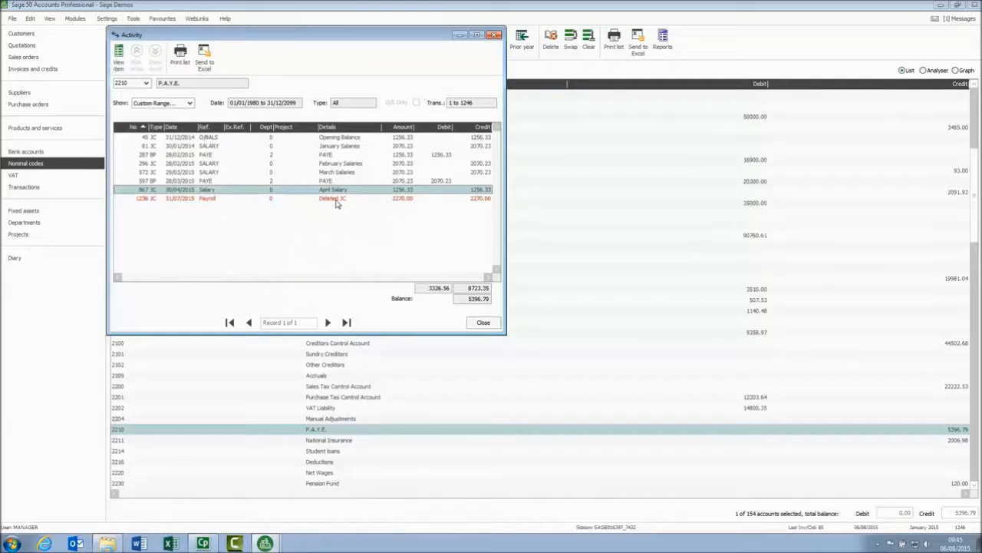
pyautogui.click(483, 323)
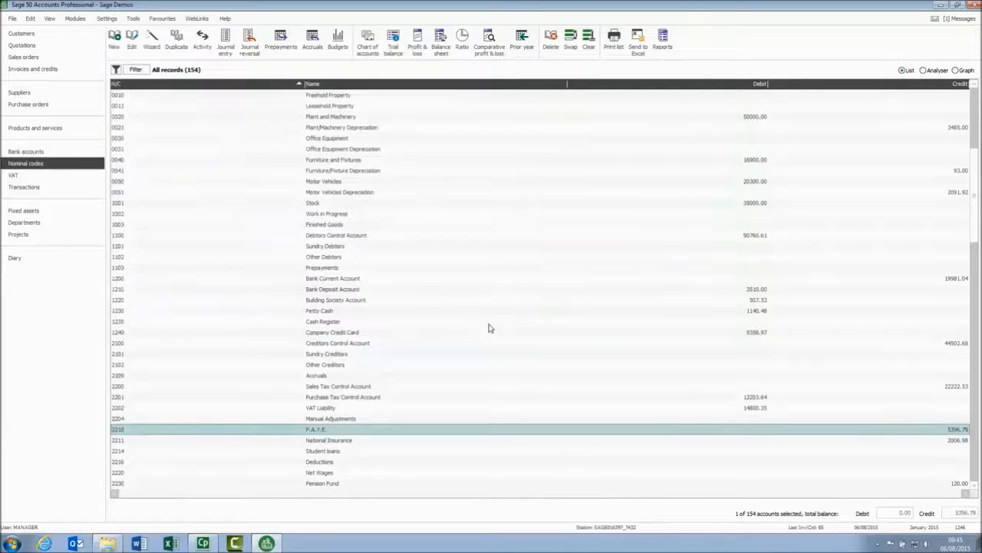
# - Turn on Exclude deleted transactions in the Company Preferences parameters and save the preferences
pyautogui.click(112, 19)
pyautogui.click(121, 47)
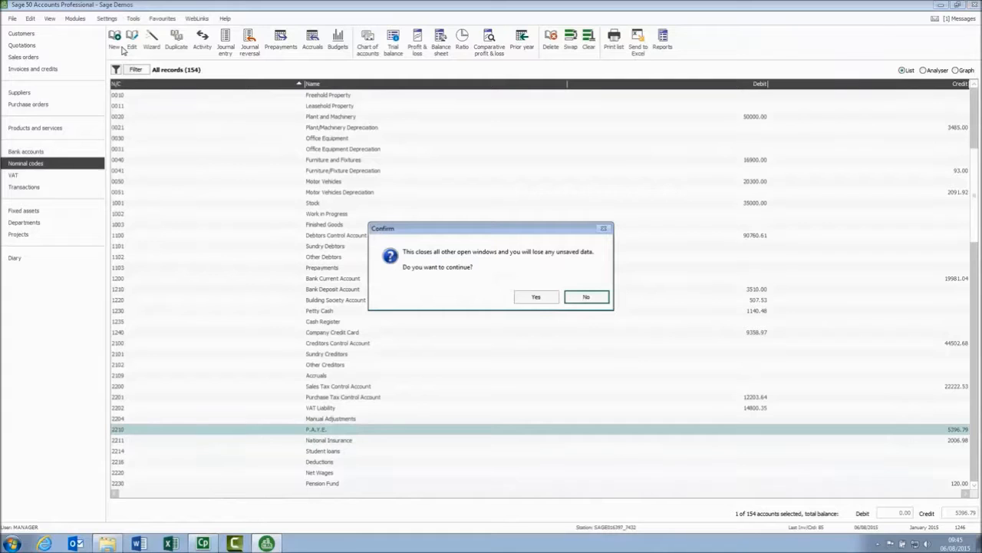
pyautogui.click(536, 300)
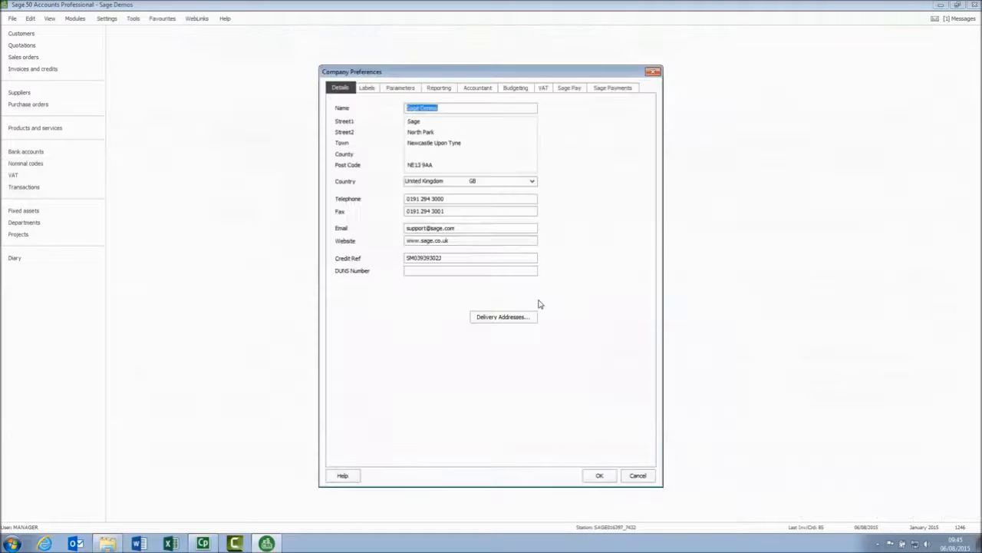
pyautogui.click(401, 88)
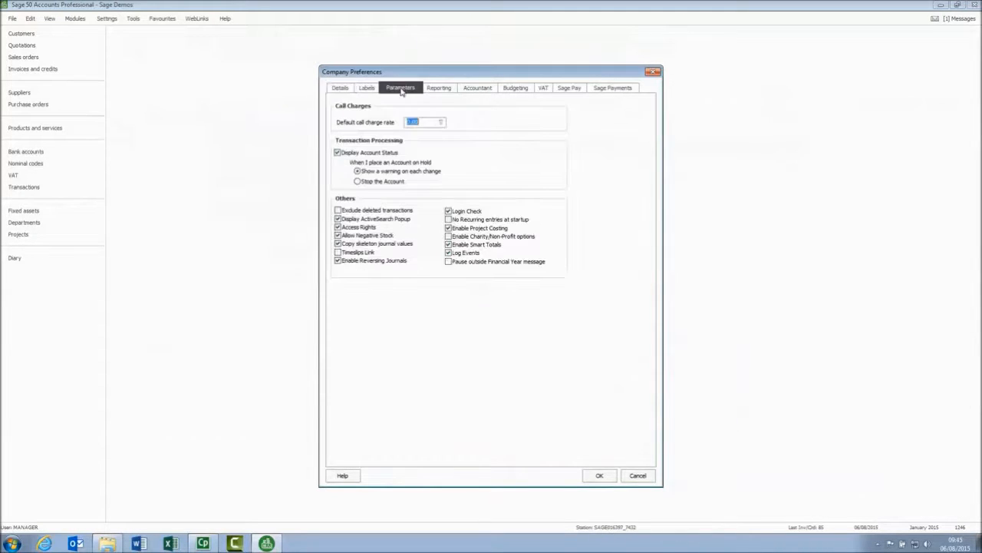
pyautogui.click(338, 211)
pyautogui.click(597, 476)
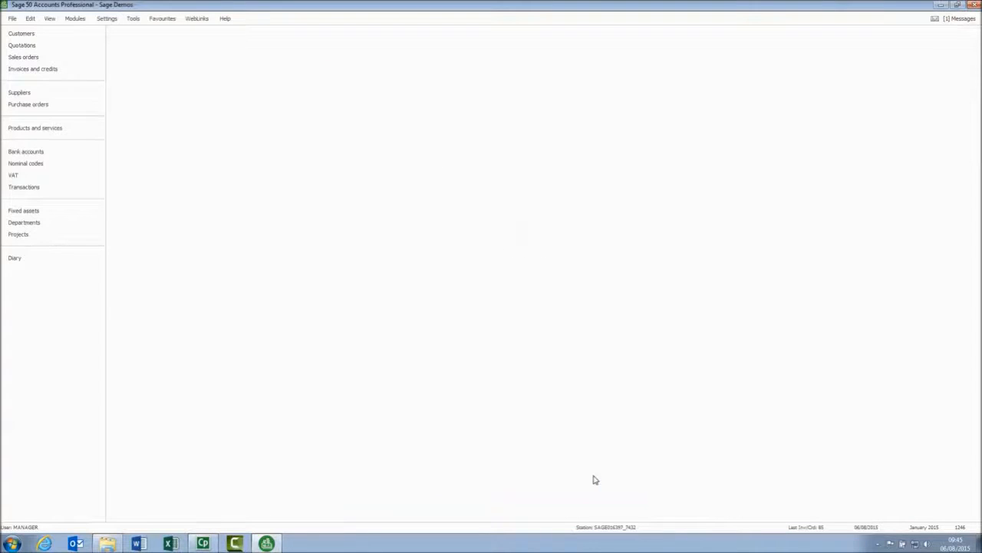
# - Recheck the activity of nominal code 2210 P.A.Y.E. with deleted transactions excluded
pyautogui.click(37, 166)
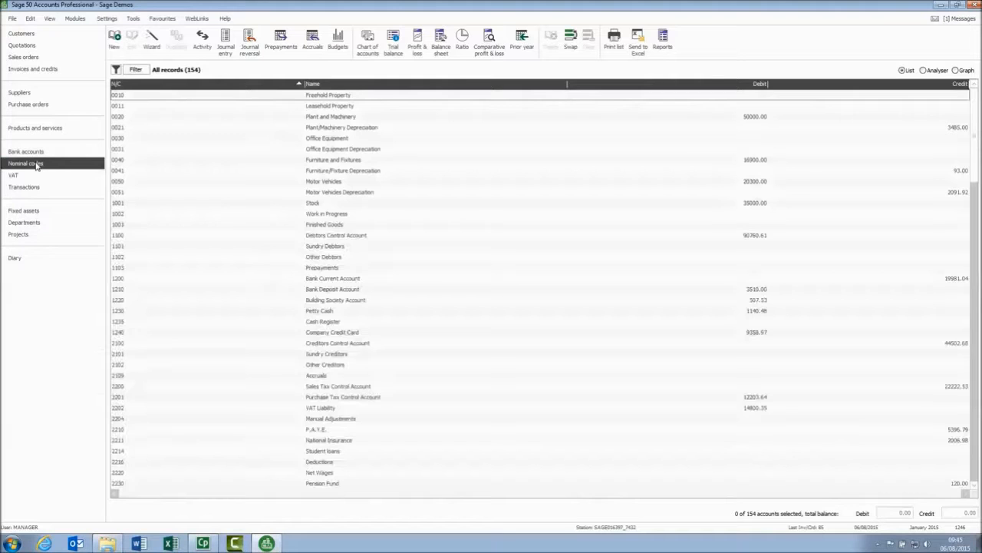
pyautogui.click(302, 432)
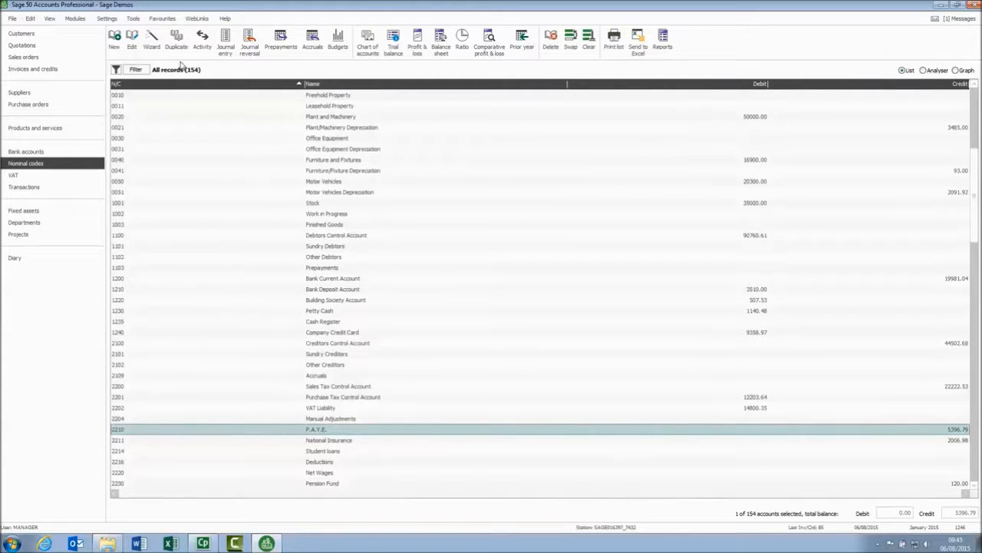
pyautogui.click(201, 42)
pyautogui.click(251, 179)
pyautogui.click(257, 165)
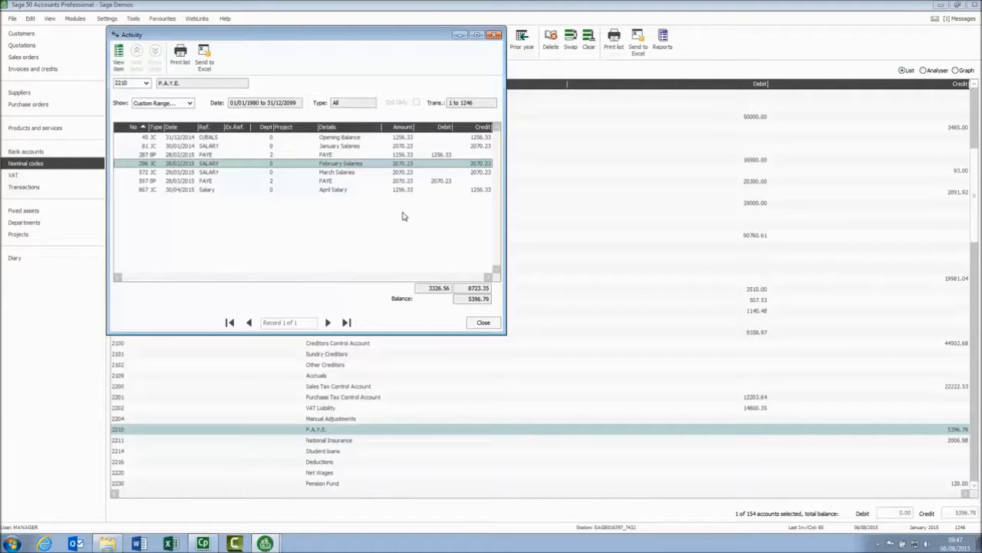
pyautogui.click(482, 322)
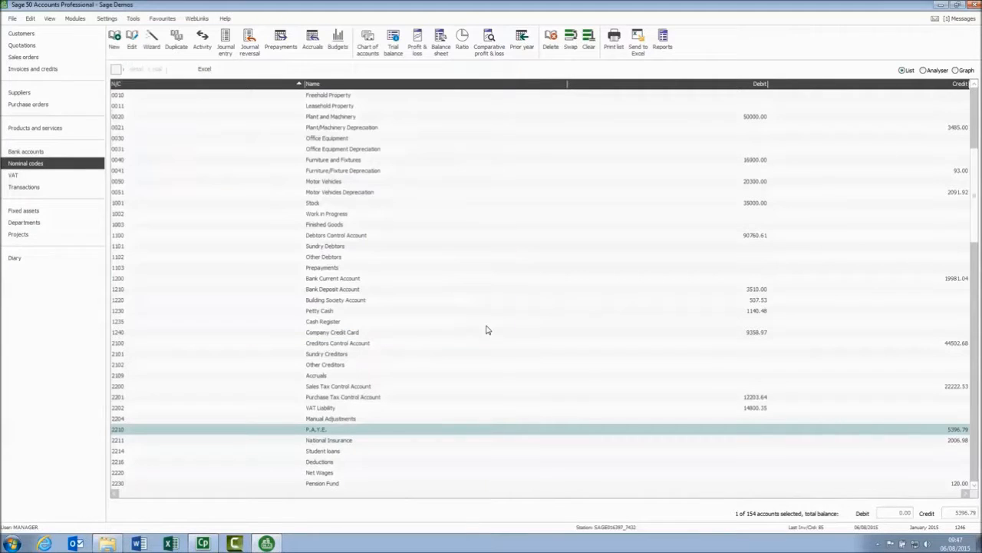
# - Change the posting date of the bank transfer journal, transaction 1246, to 03/08/2015, save it and review the resulting entries
pyautogui.click(32, 189)
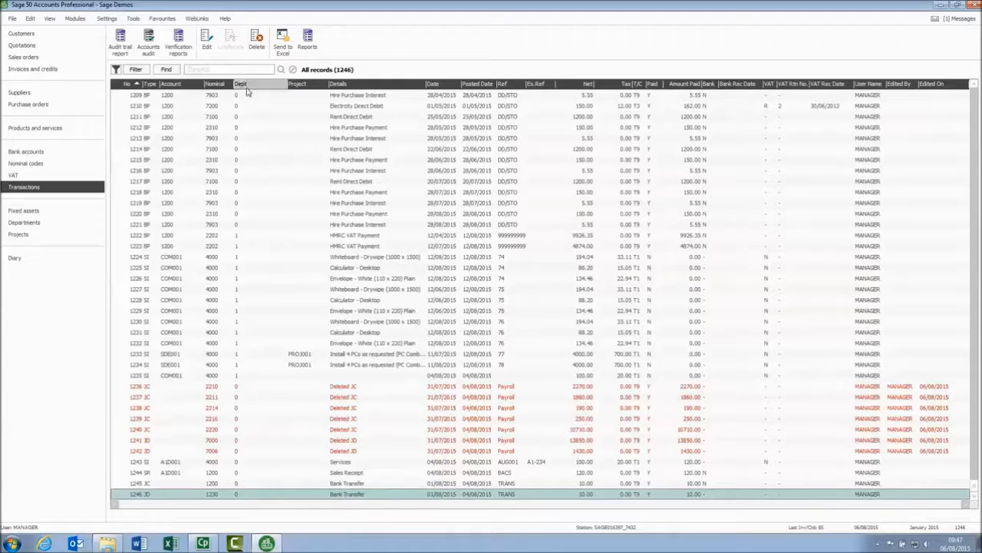
pyautogui.click(207, 39)
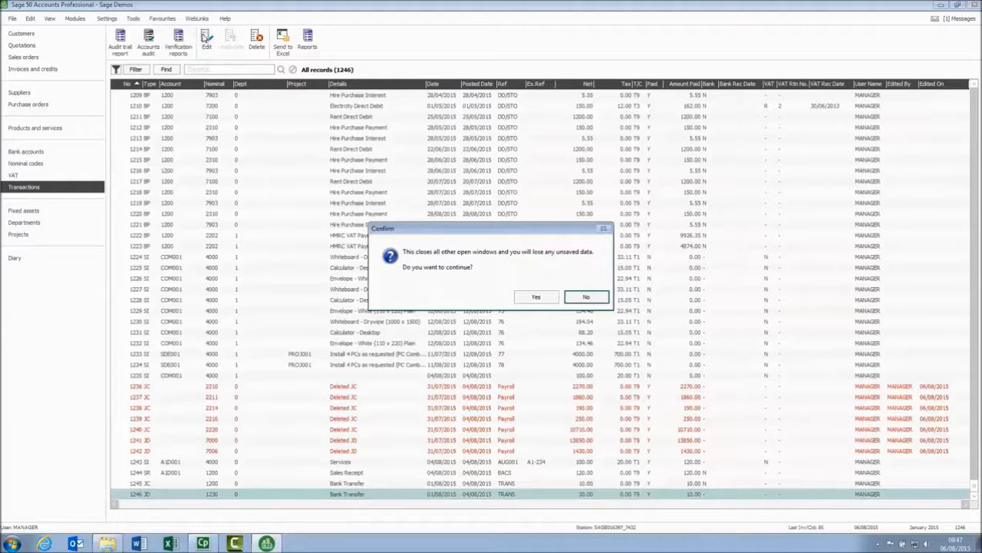
pyautogui.click(536, 299)
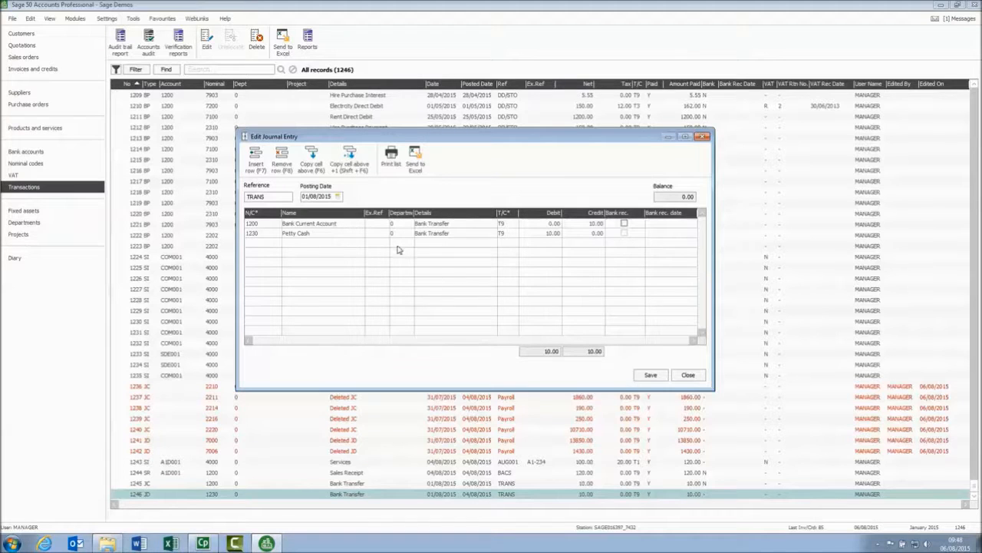
pyautogui.click(341, 196)
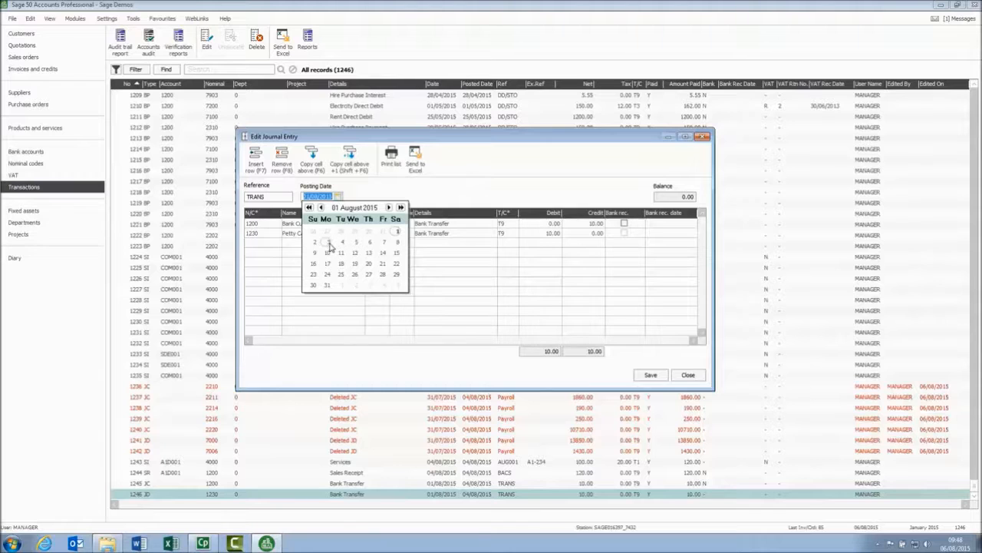
pyautogui.click(327, 242)
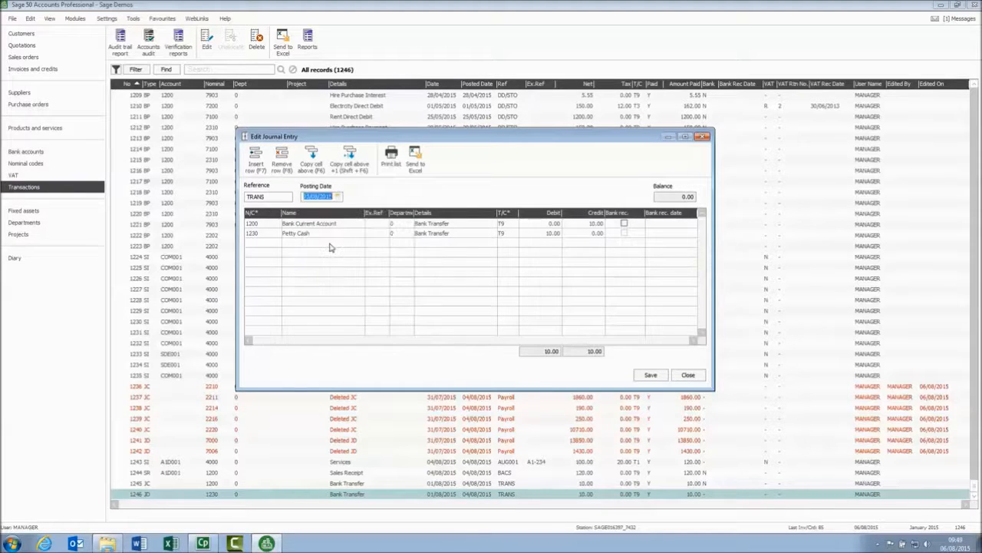
pyautogui.click(651, 375)
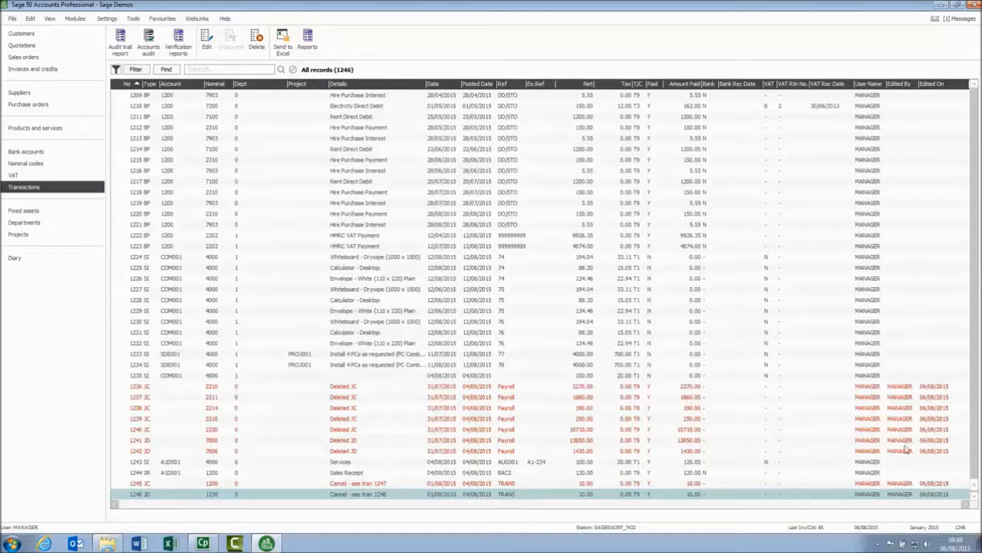
pyautogui.click(975, 497)
pyautogui.click(975, 496)
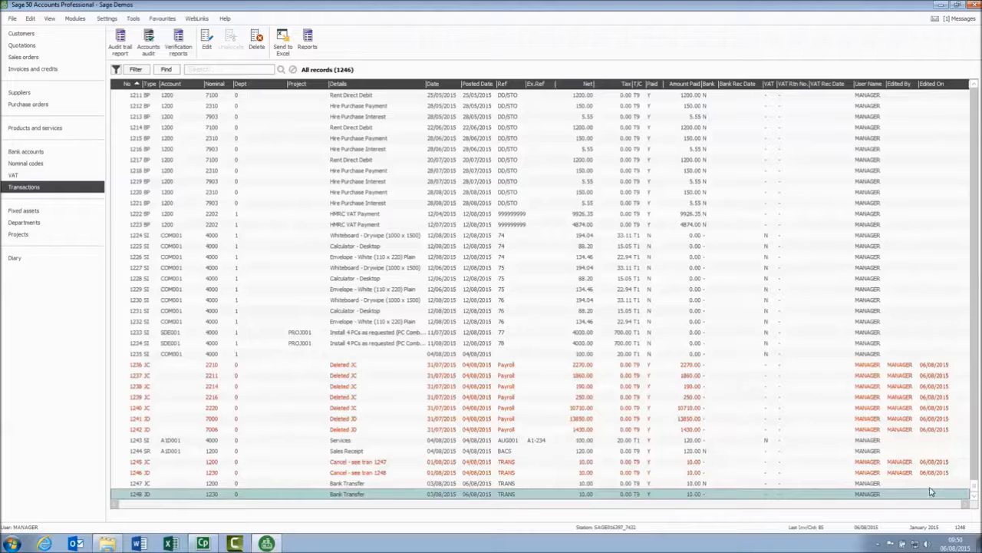
# - Open the audit trail group of the transaction reports
pyautogui.click(307, 40)
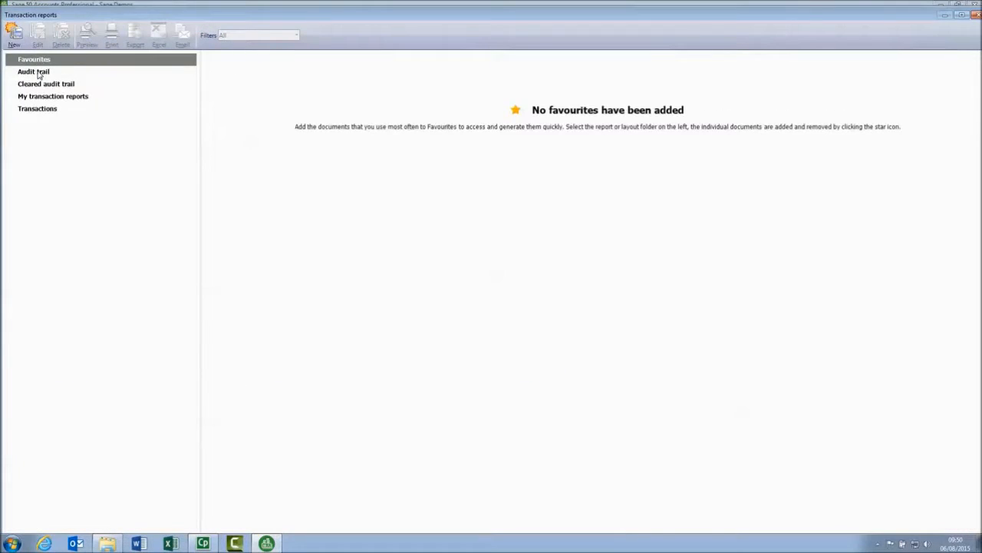
pyautogui.click(37, 71)
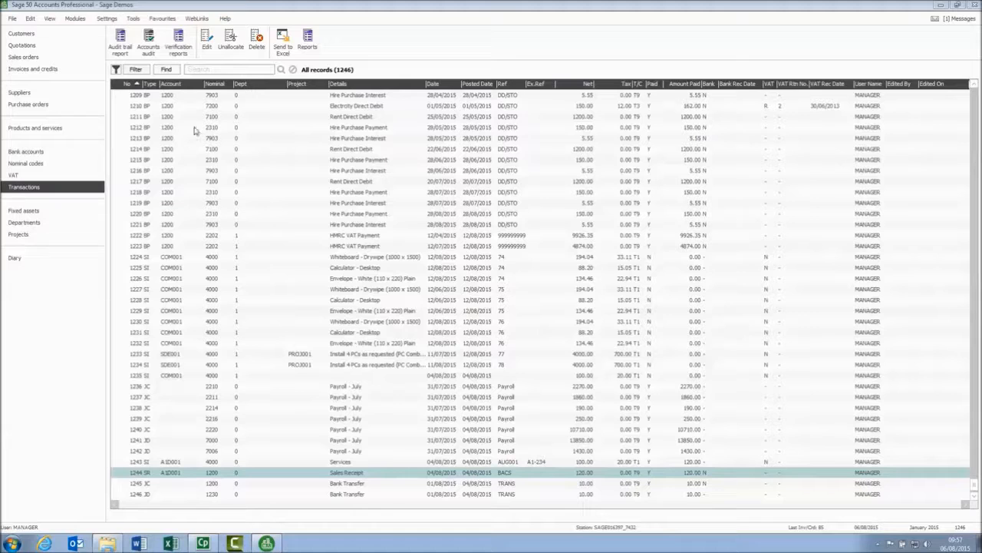
# - Unallocate the BACS sales receipt, transaction 1244, and select the Services invoice, transaction 1243, to check it
pyautogui.click(230, 38)
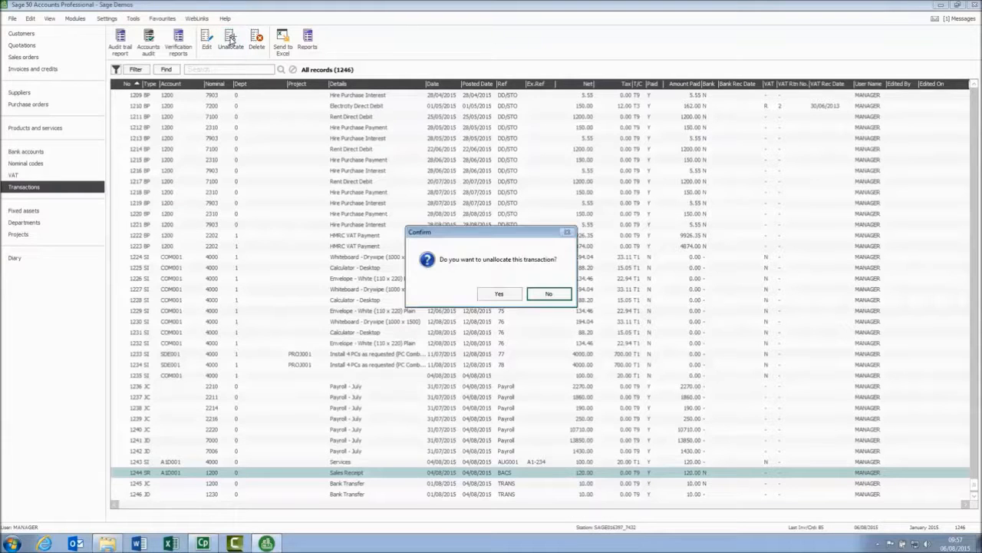
pyautogui.click(500, 297)
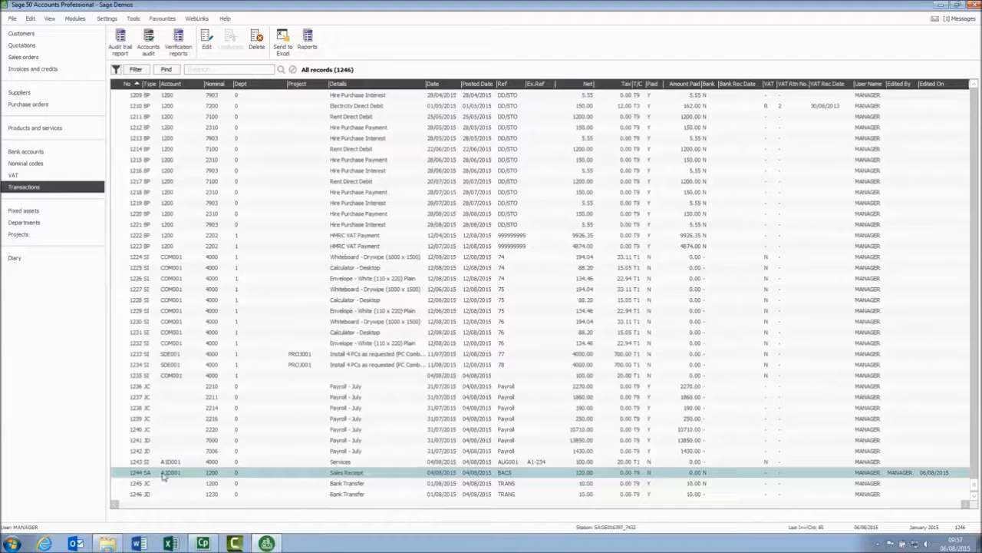
pyautogui.click(311, 464)
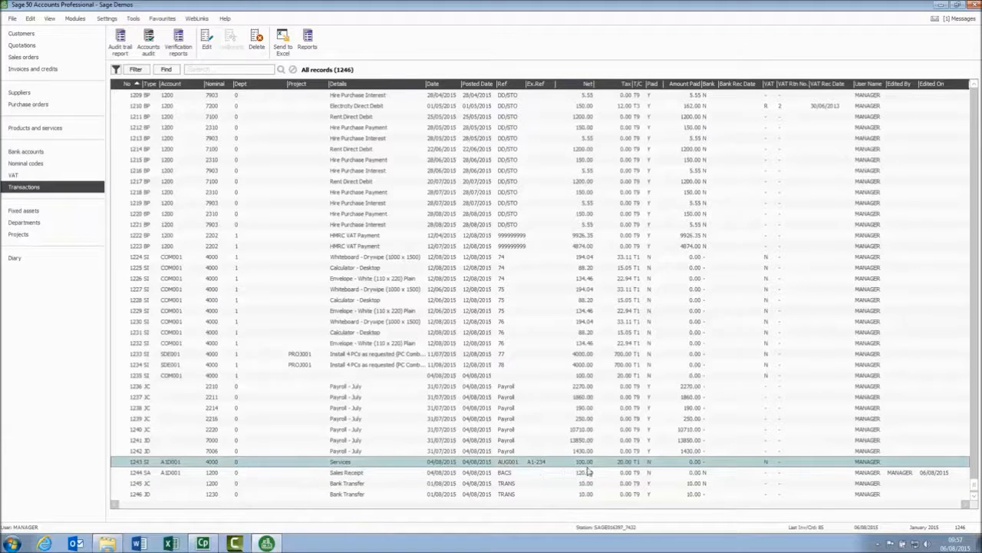